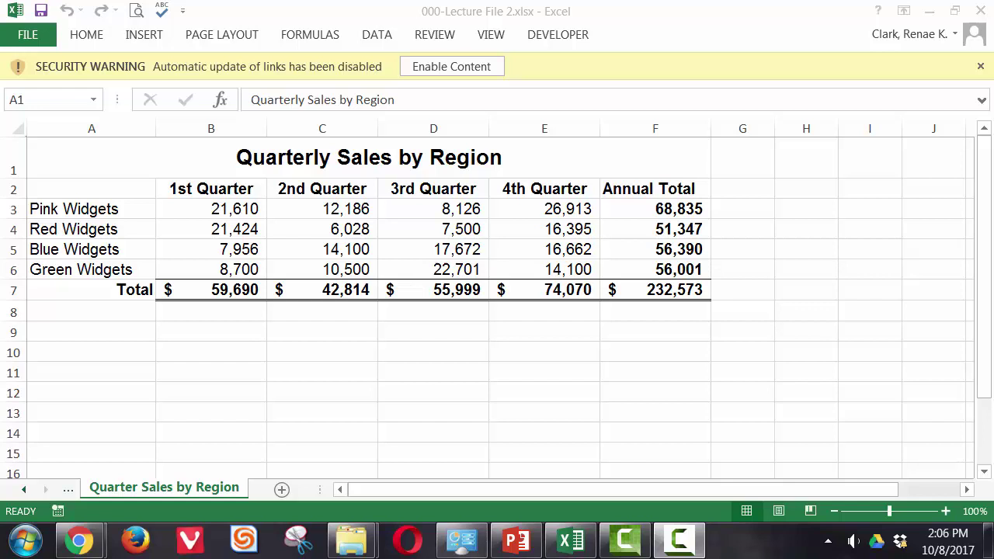
Enable the workbook's blocked content so its external links can update
left_click(458, 75)
left_click(456, 71)
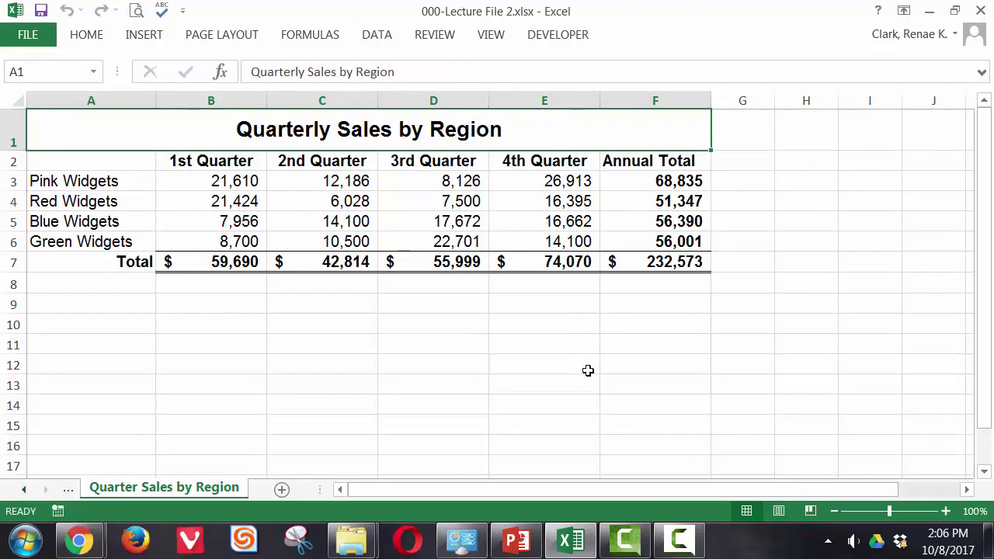
Examine the file path, workbook name and cell reference in the linked formula for Pink Widgets' 1st Quarter sales
left_click(217, 183)
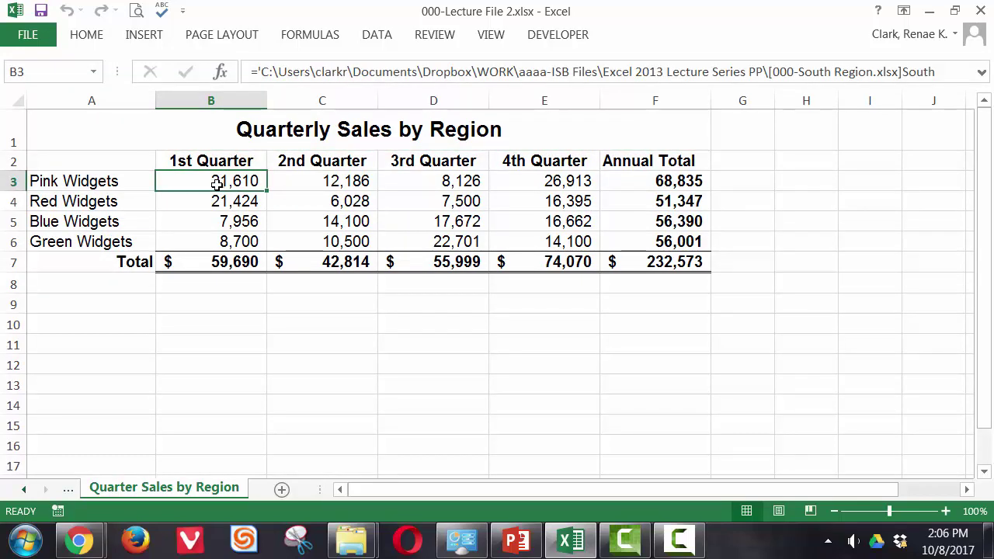
double_click(217, 184)
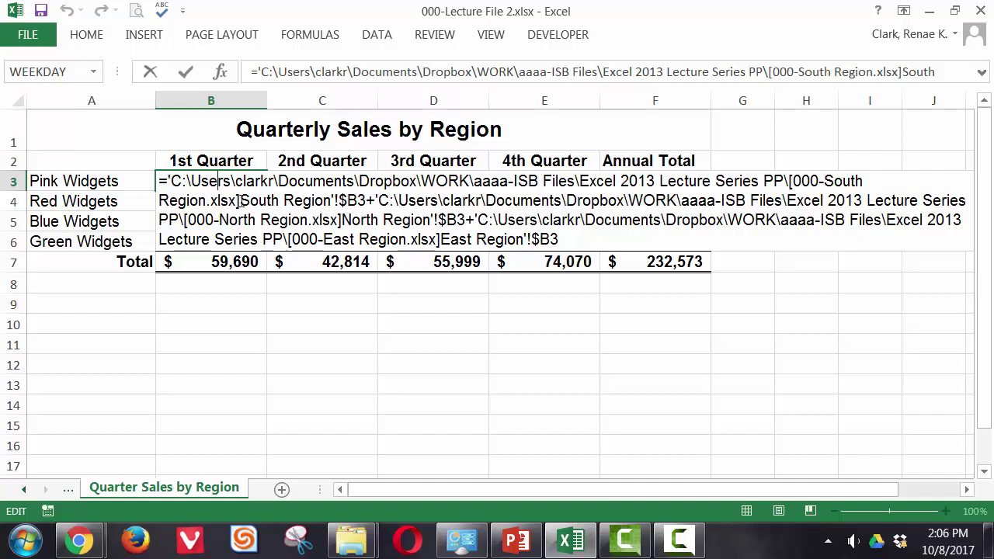
left_click_drag(240, 200, 793, 182)
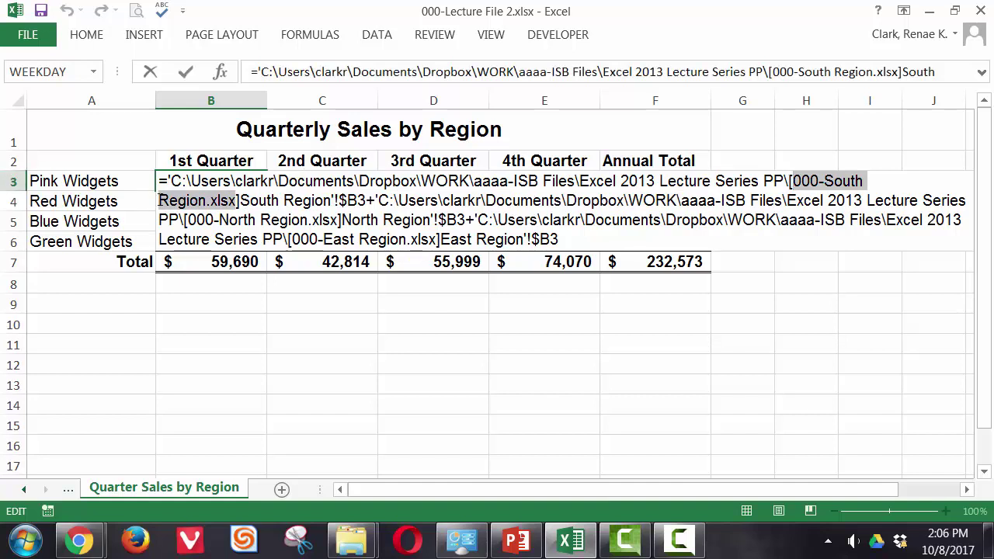
left_click_drag(169, 181, 789, 180)
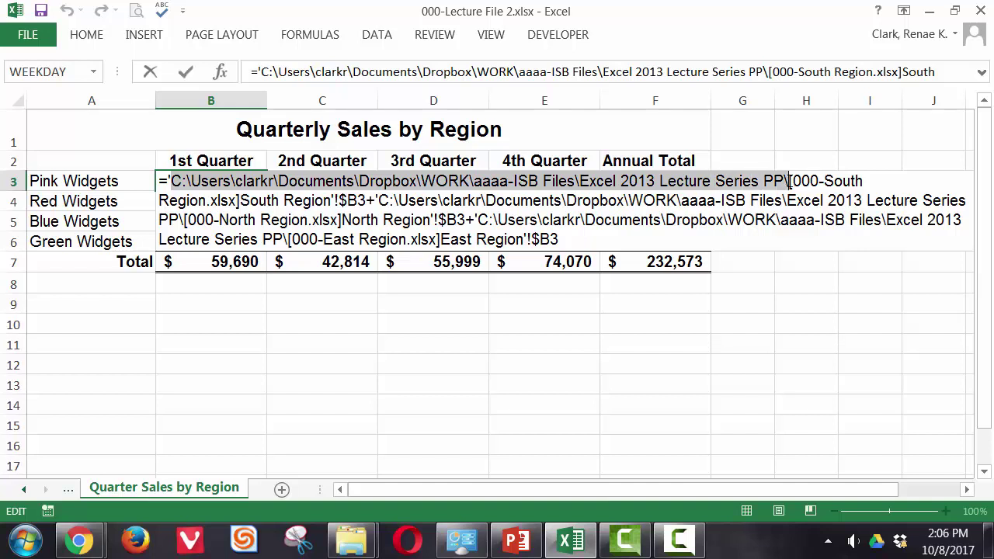
left_click(352, 201)
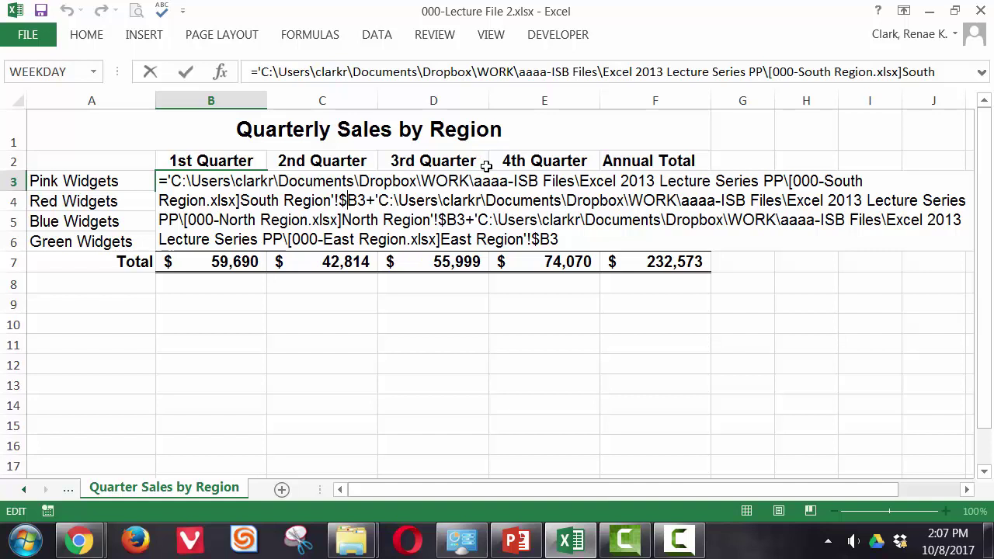
Make the South Region and North Region references in the B3 formula fully relative, as B3
double_click(351, 204)
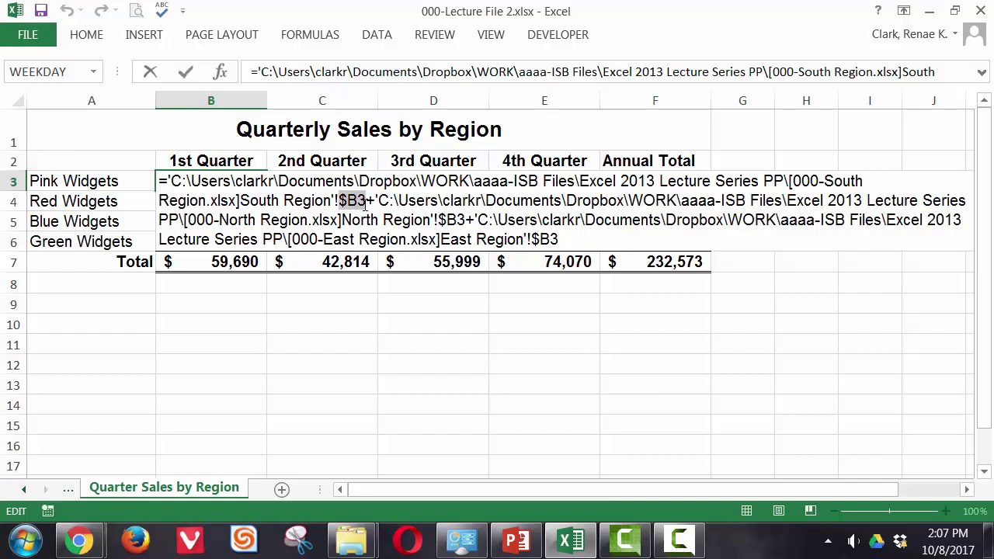
key("F4")
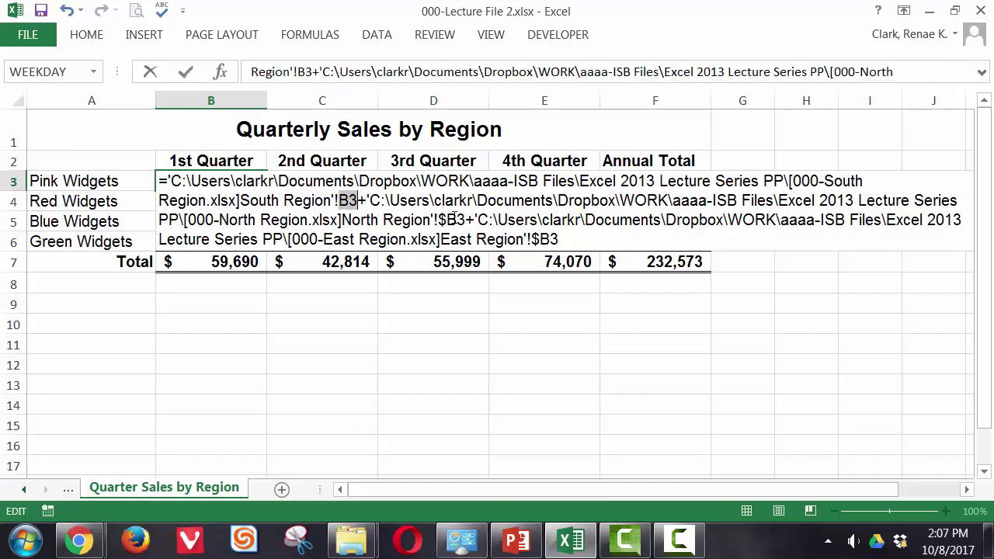
double_click(457, 219)
key("F4")
key("F4")
key("F4")
key("F4")
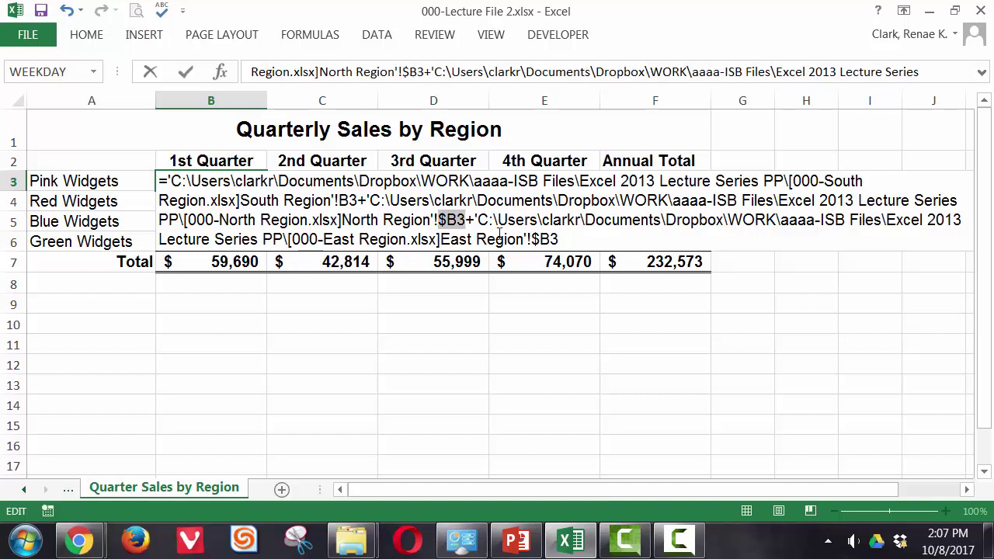
key("F4")
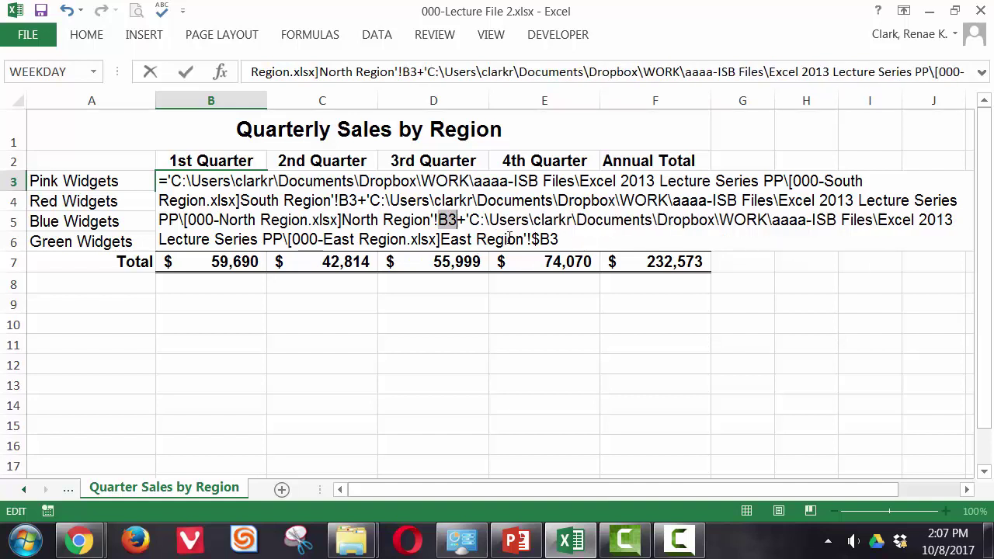
Make the East Region reference in the B3 formula fully relative, as B3, and commit the formula
double_click(535, 239)
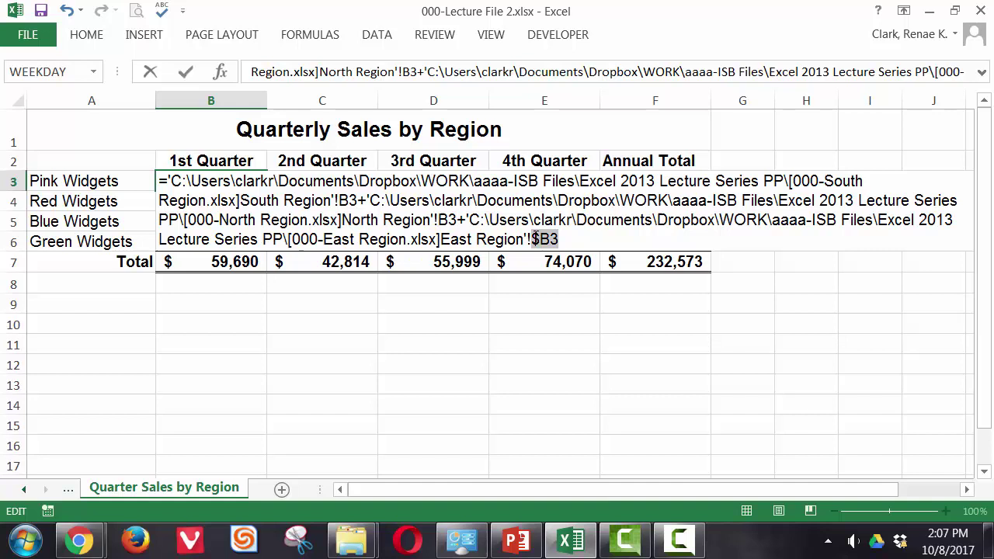
key("F4")
key("F4")
key("F4")
key("F4")
key("F4")
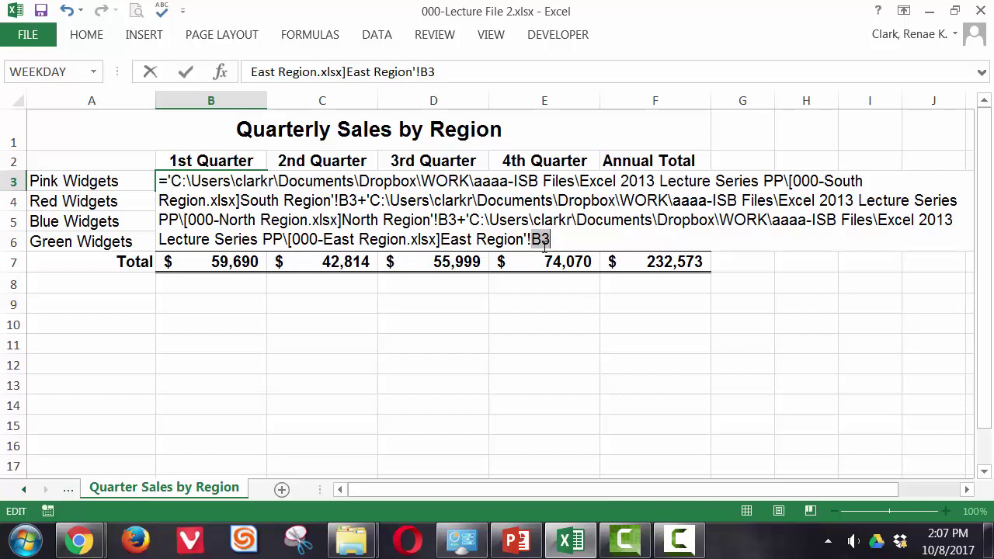
key("ctrl+Return")
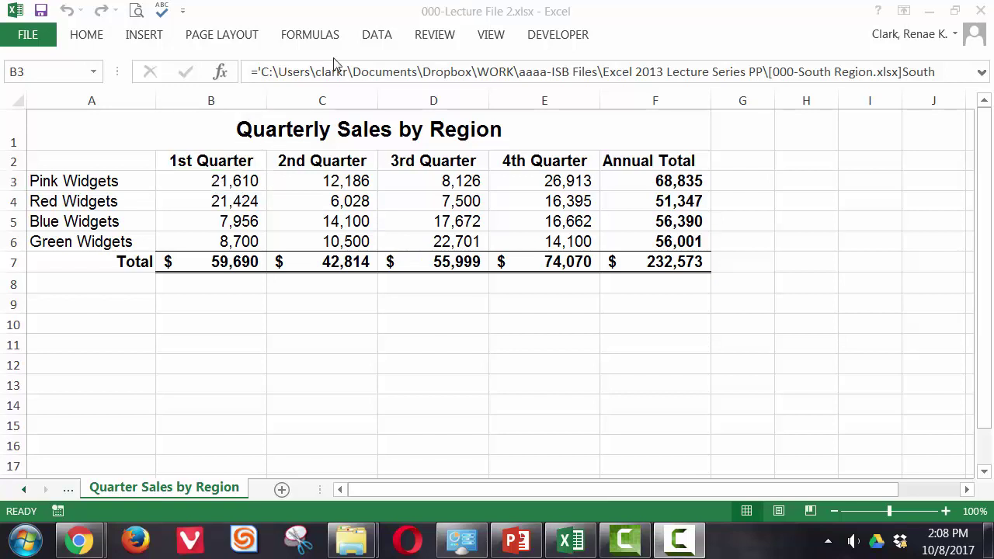
Break the workbook's links to the East, North and South Region source files, converting the linked formulas to values
left_click(375, 36)
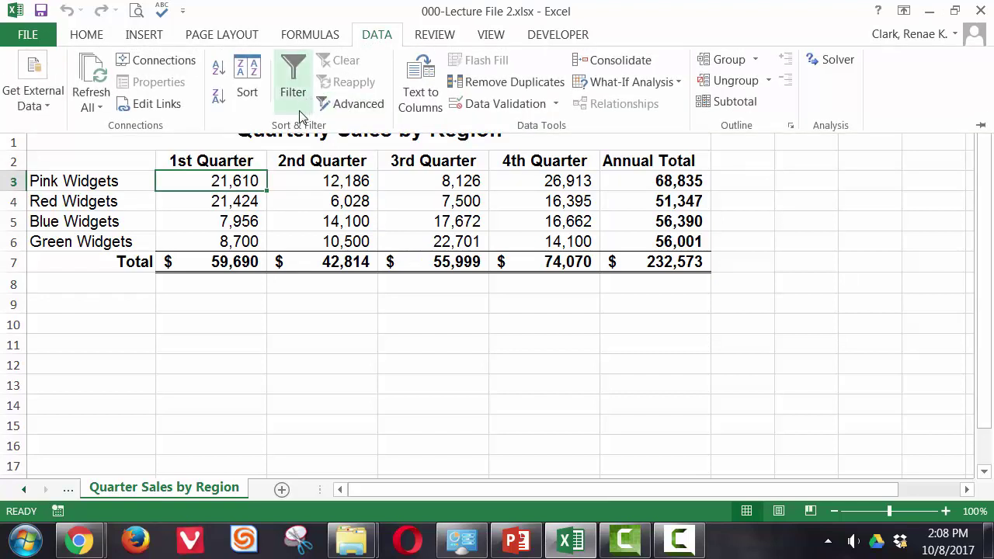
left_click(172, 114)
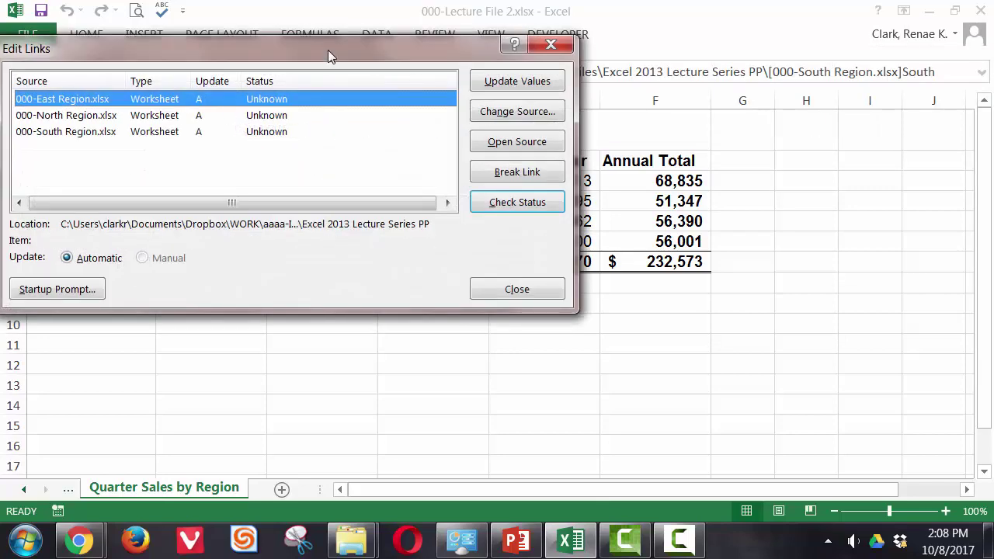
left_click_drag(347, 70, 636, 164)
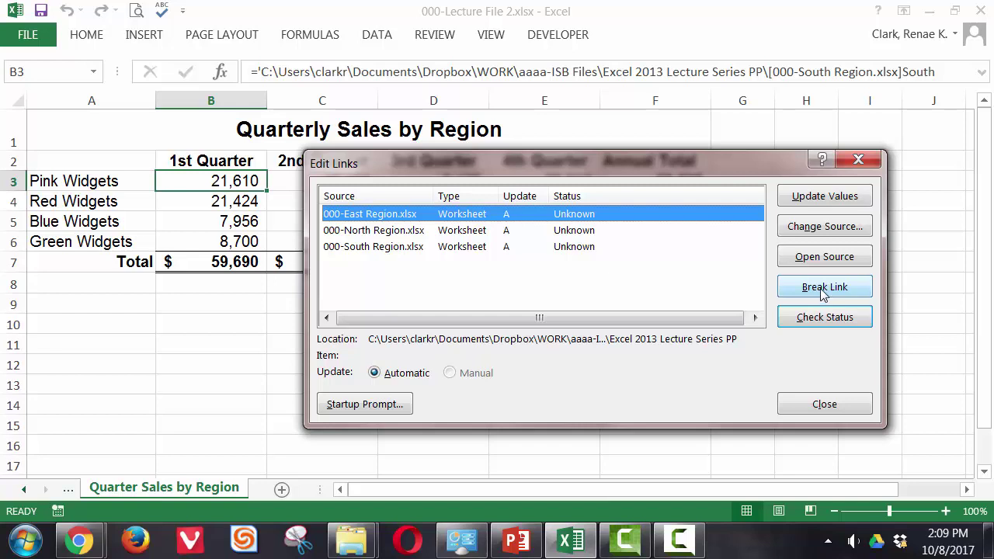
left_click(824, 289)
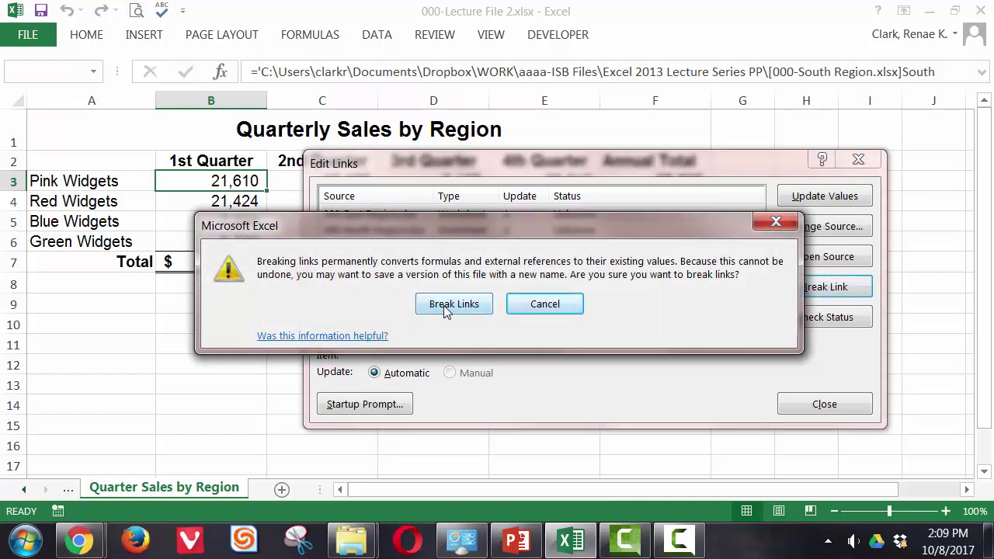
left_click(447, 306)
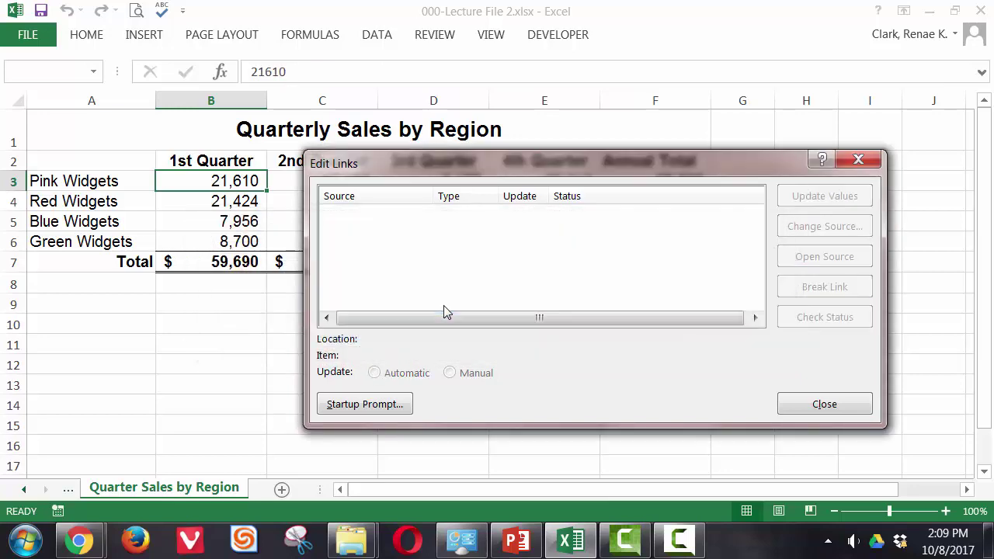
left_click(816, 406)
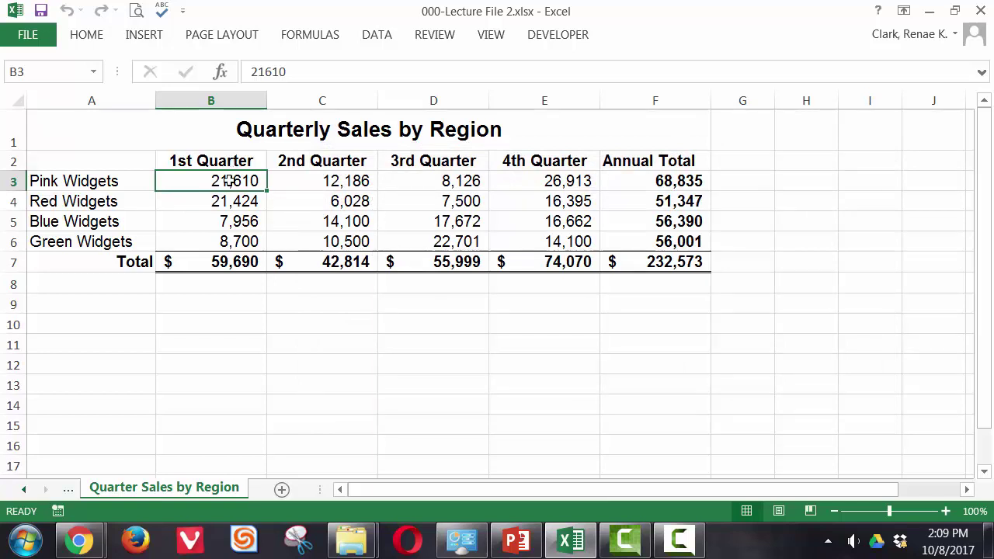
Check the contents of several quarterly sales cells and the Pink Widgets annual total for remaining formulas
left_click(239, 204)
left_click(251, 226)
left_click(347, 233)
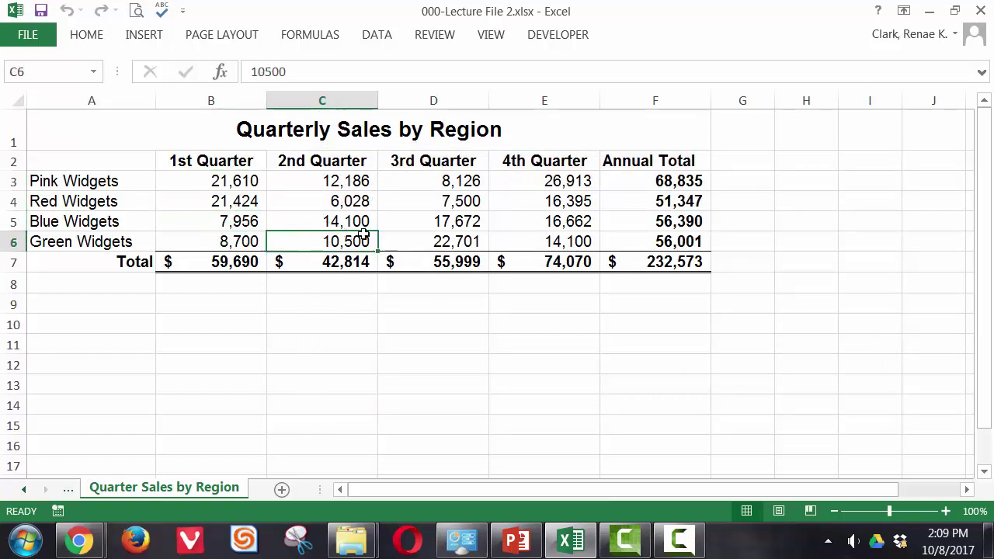
left_click(465, 222)
left_click(554, 227)
left_click(670, 185)
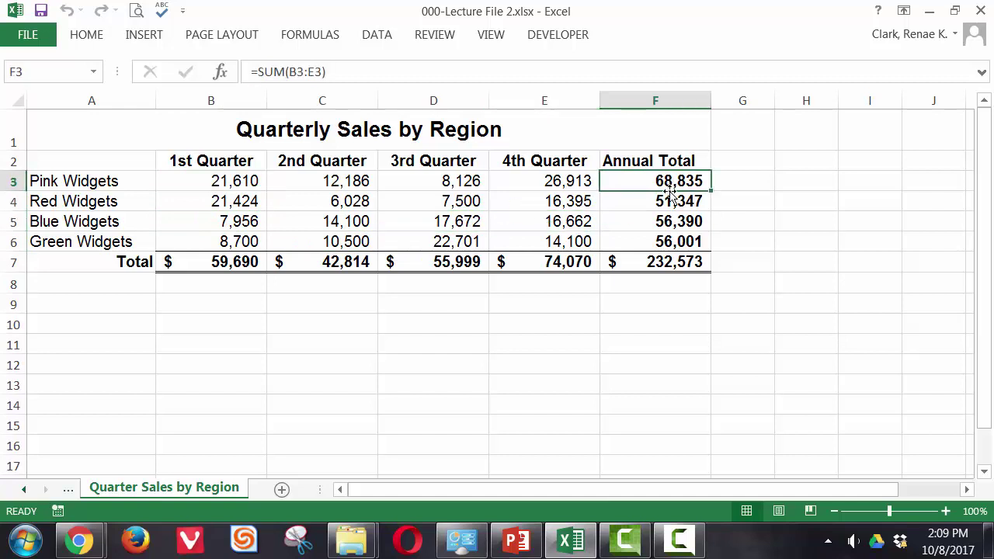